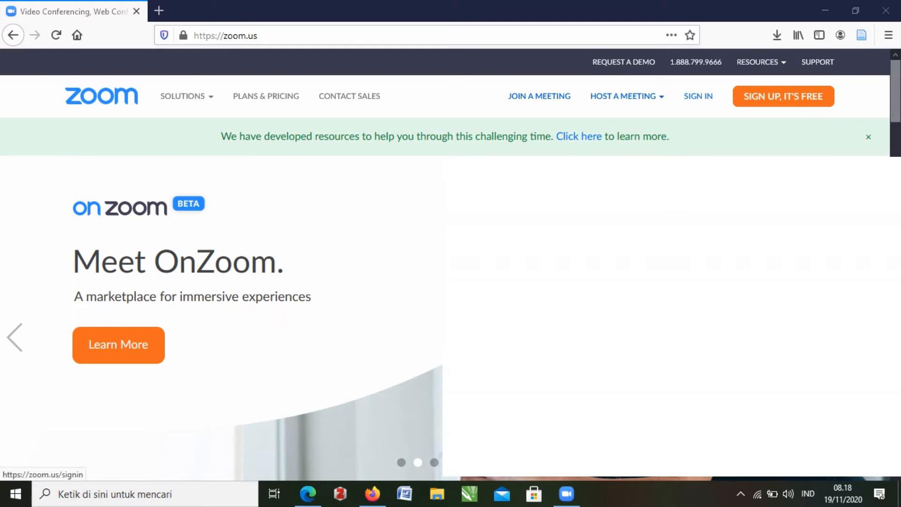
- Sign in to the Zoom web portal using the account's saved login credentials
{"action": "left_click", "coordinate": [699, 96]}
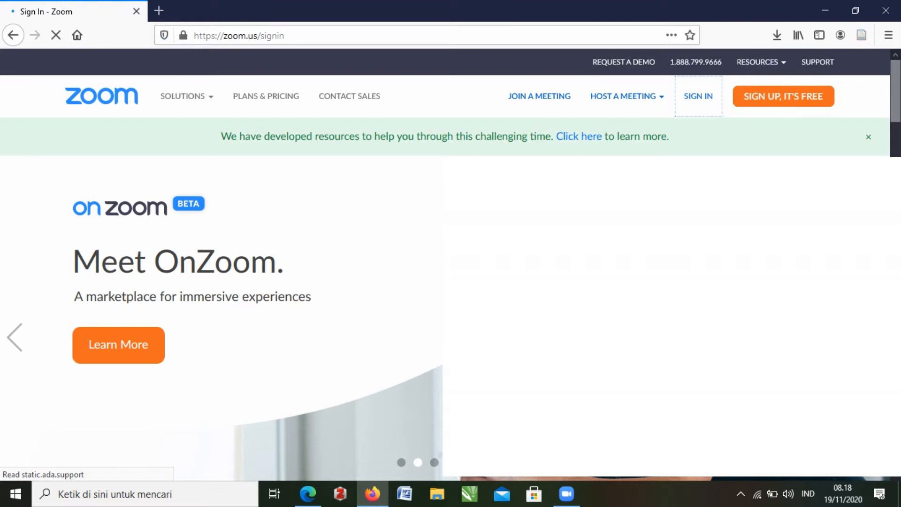
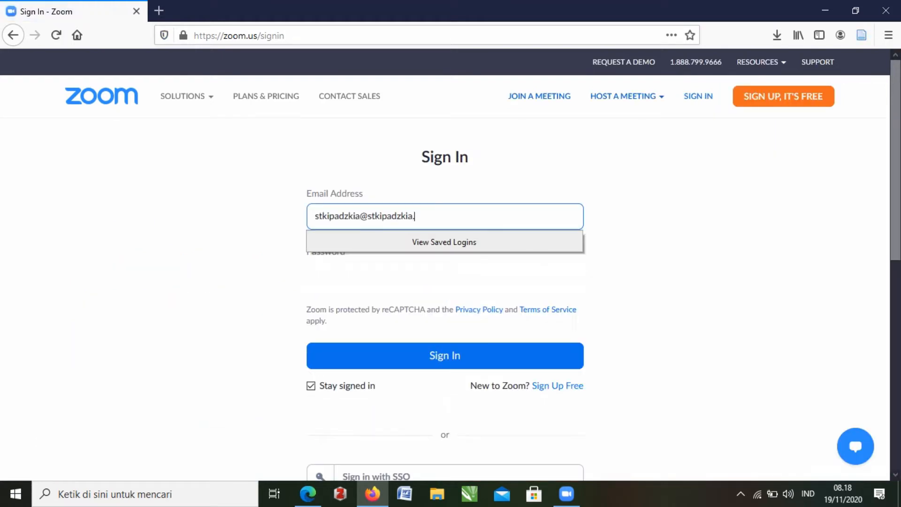
{"action": "key", "text": "ctrl+a"}
{"action": "key", "text": "BackSpace"}
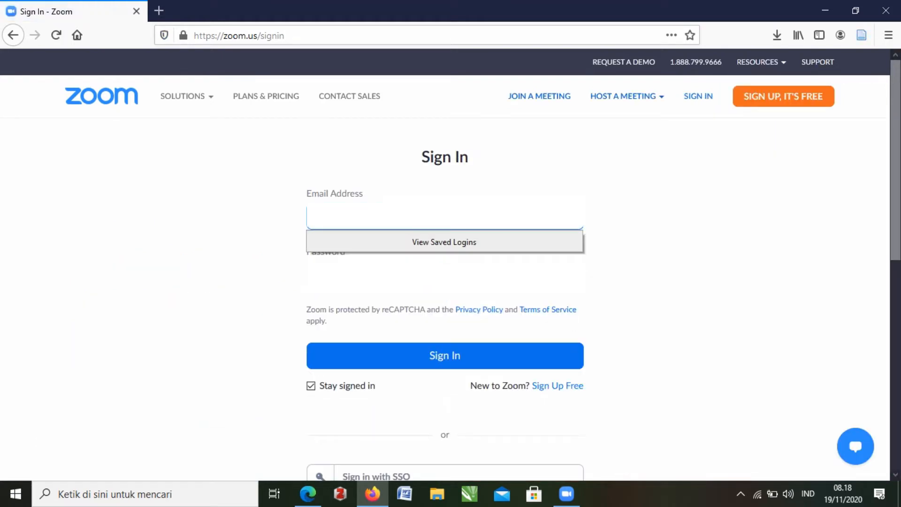
{"action": "left_click", "coordinate": [444, 273]}
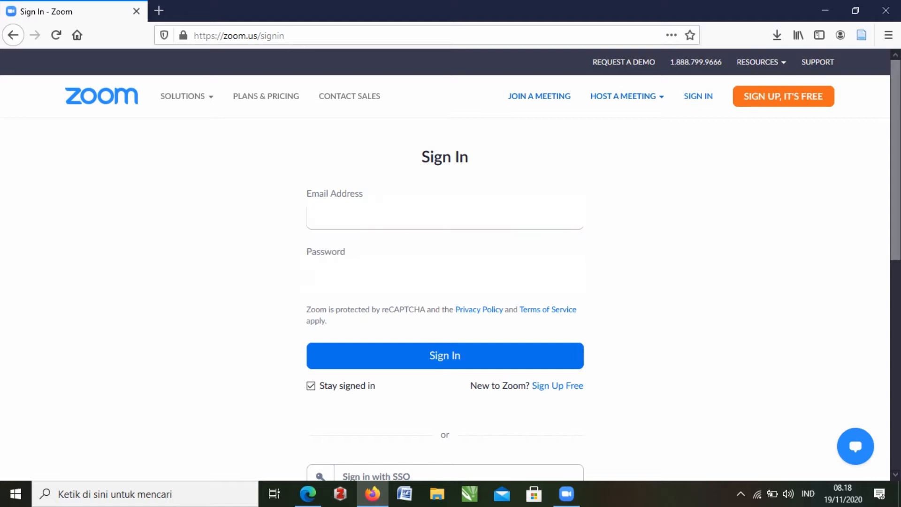
{"action": "key", "text": "Escape"}
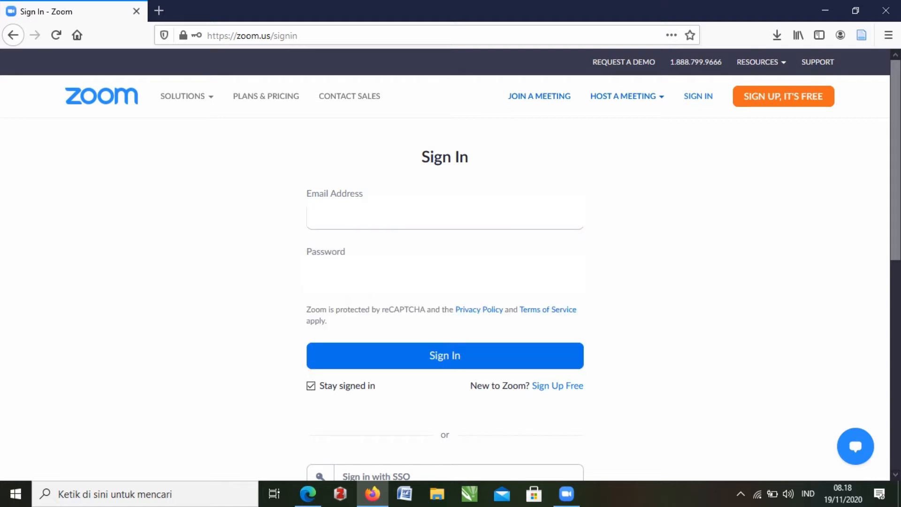
{"action": "key", "text": "Return"}
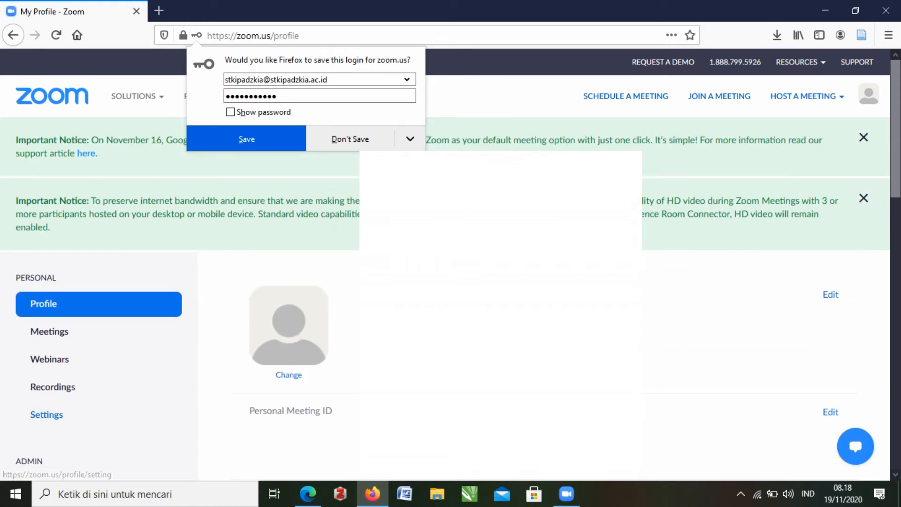
- Turn on the Breakout room option in the In Meeting (Advanced) meeting settings
{"action": "left_click", "coordinate": [46, 415]}
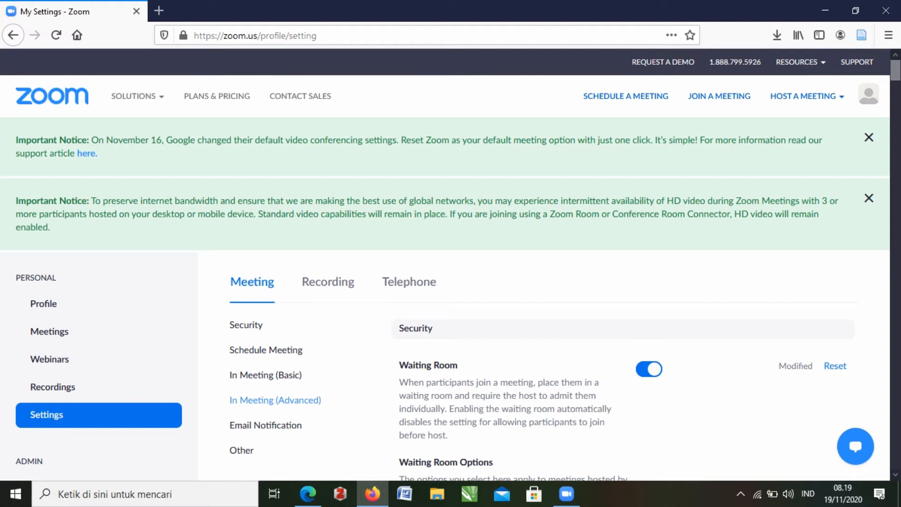
{"action": "left_click", "coordinate": [275, 400]}
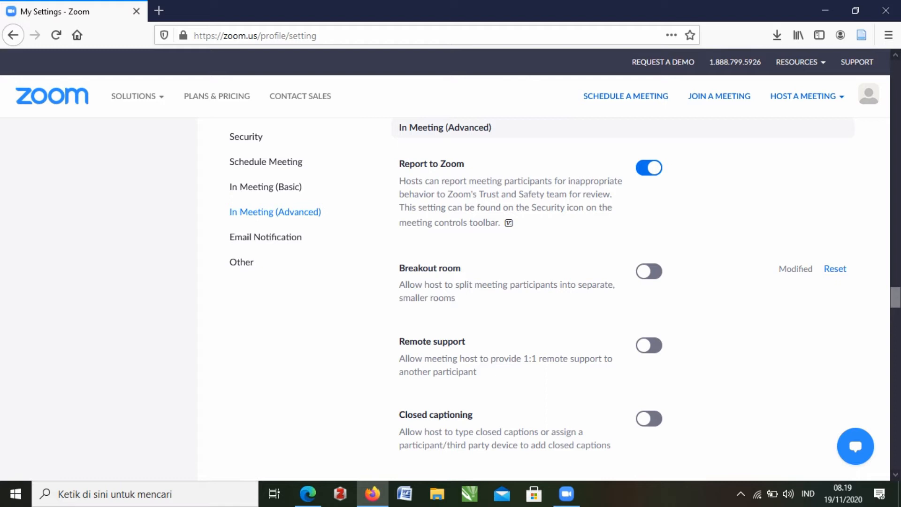
{"action": "left_click", "coordinate": [649, 272]}
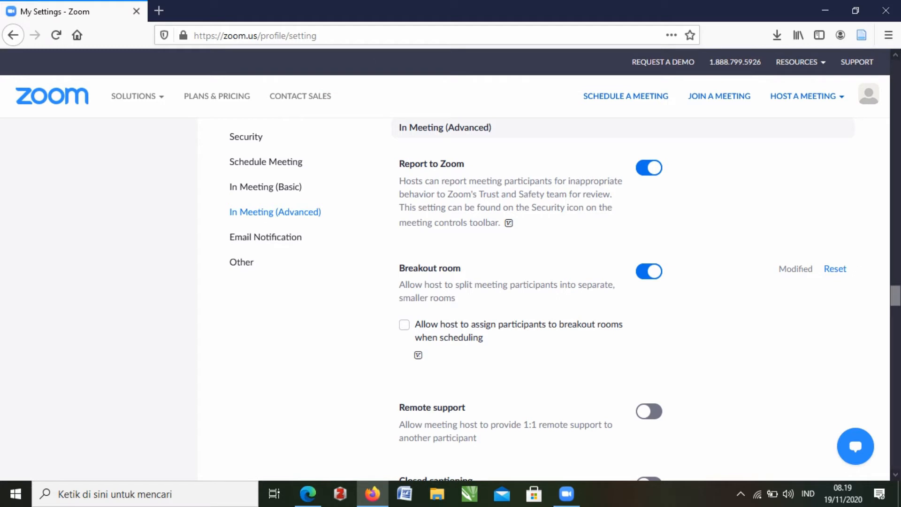
- Allow the host to assign participants to breakout rooms when scheduling, and save
{"action": "left_click", "coordinate": [405, 325]}
{"action": "left_click", "coordinate": [419, 392]}
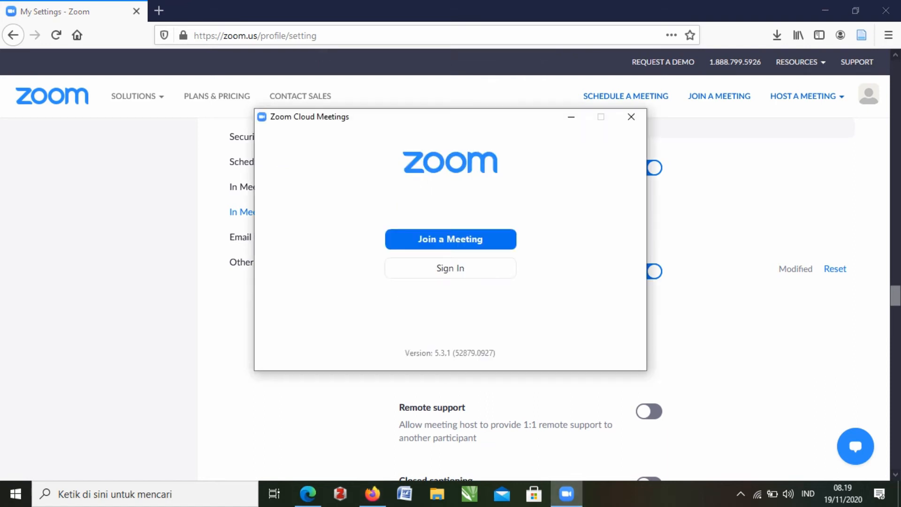
- Sign in to the Zoom desktop app with the account
{"action": "left_click", "coordinate": [450, 268]}
{"action": "key", "text": "Return"}
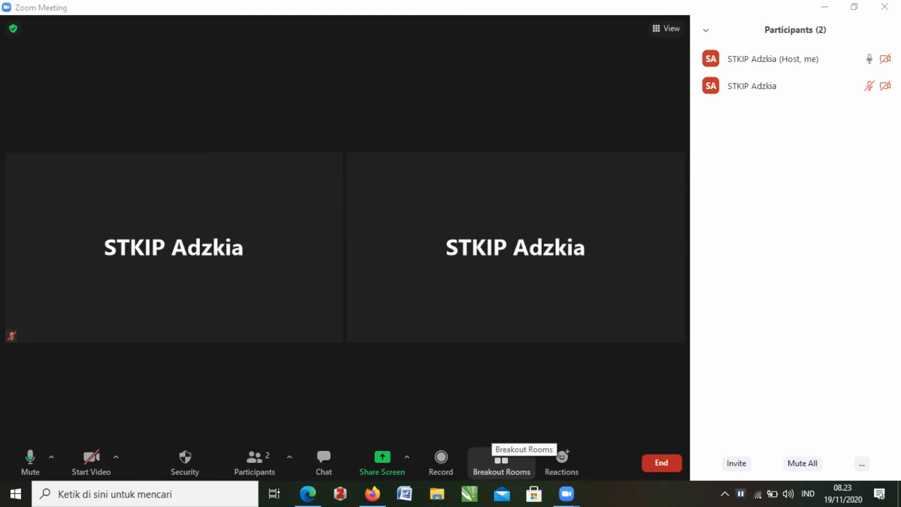
- Create 2 breakout rooms set to 'Let participants choose room'
{"action": "left_click", "coordinate": [501, 461]}
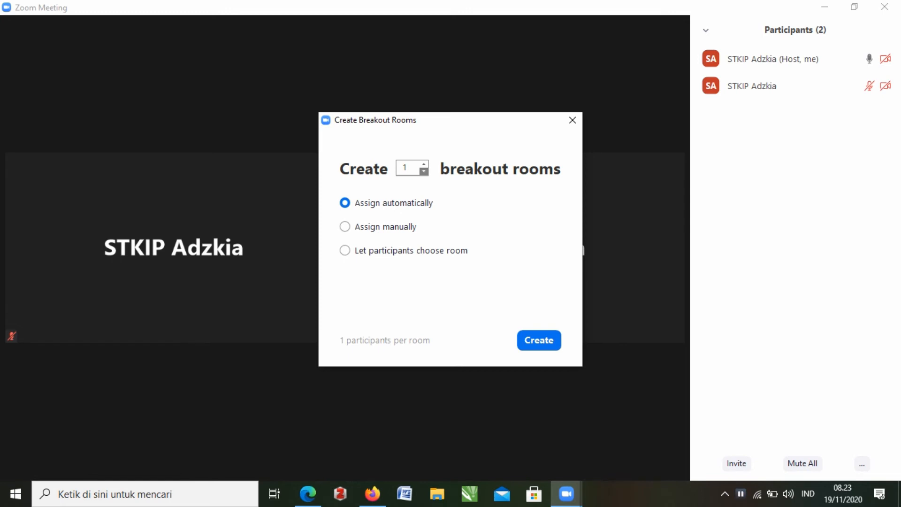
{"action": "left_click", "coordinate": [424, 172]}
{"action": "left_click", "coordinate": [424, 164]}
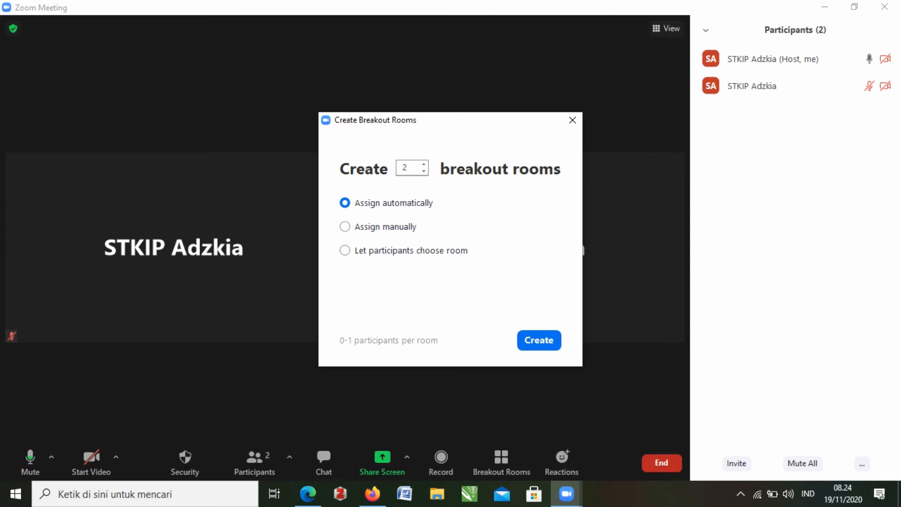
{"action": "left_click", "coordinate": [345, 250]}
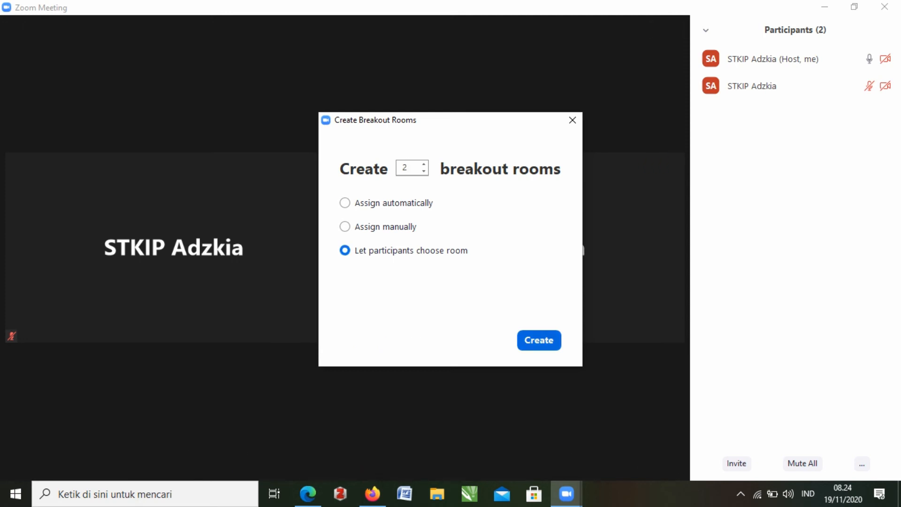
{"action": "left_click", "coordinate": [539, 340]}
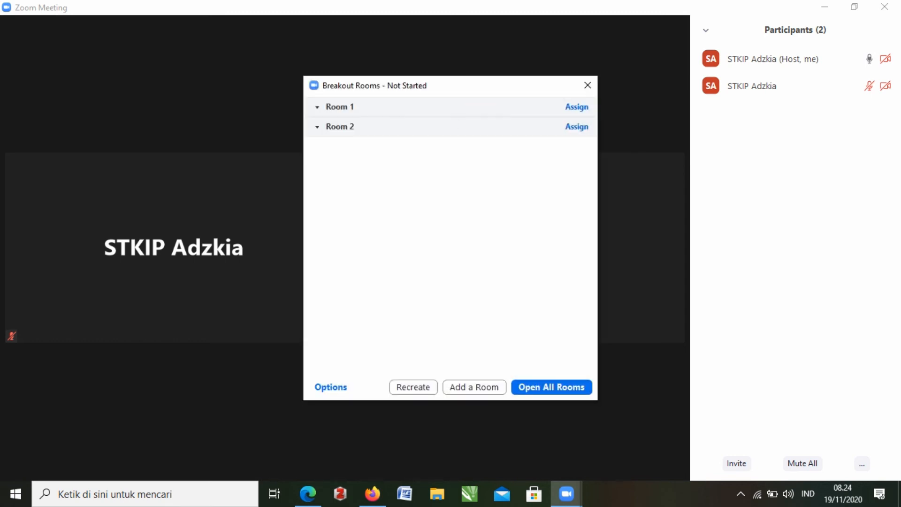
- Rename Room 1 to 'PGSD 1' and Room 2 to 'PGSD 2', then open all rooms
{"action": "mouse_move", "coordinate": [431, 107]}
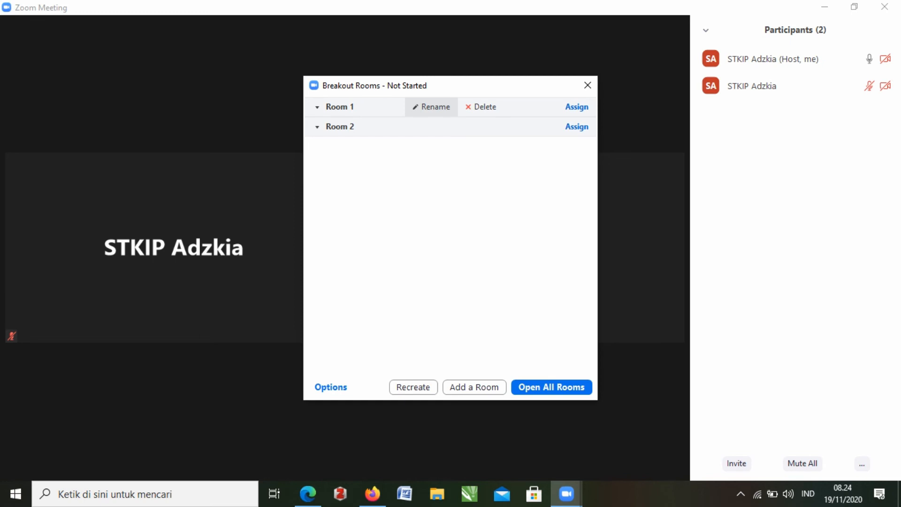
{"action": "left_click", "coordinate": [431, 107]}
{"action": "left_click", "coordinate": [431, 107]}
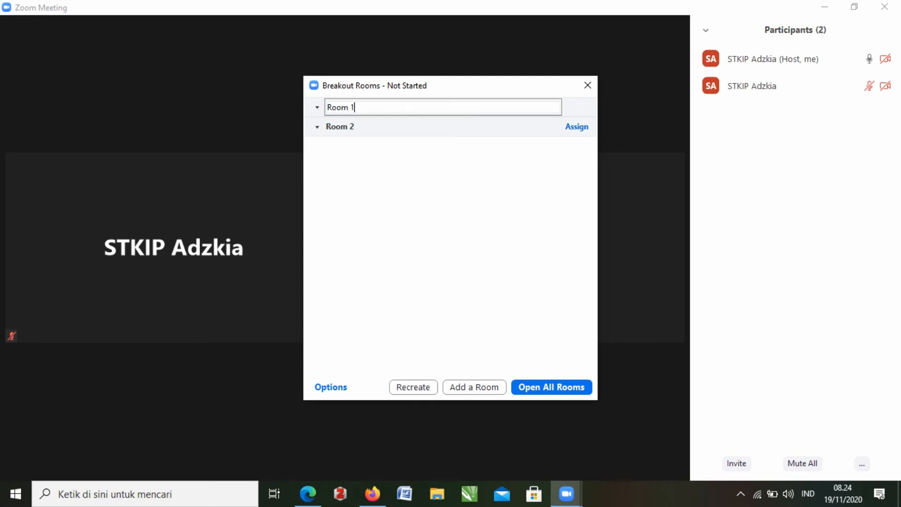
{"action": "key", "text": "ctrl+a"}
{"action": "type", "text": "PGSD 1"}
{"action": "key", "text": "Return"}
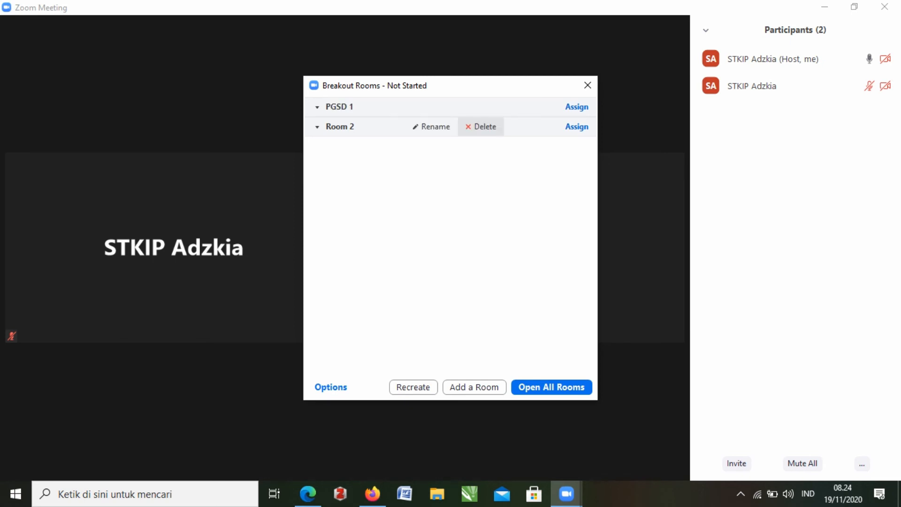
{"action": "left_click", "coordinate": [431, 127]}
{"action": "type", "text": "PGSD 2"}
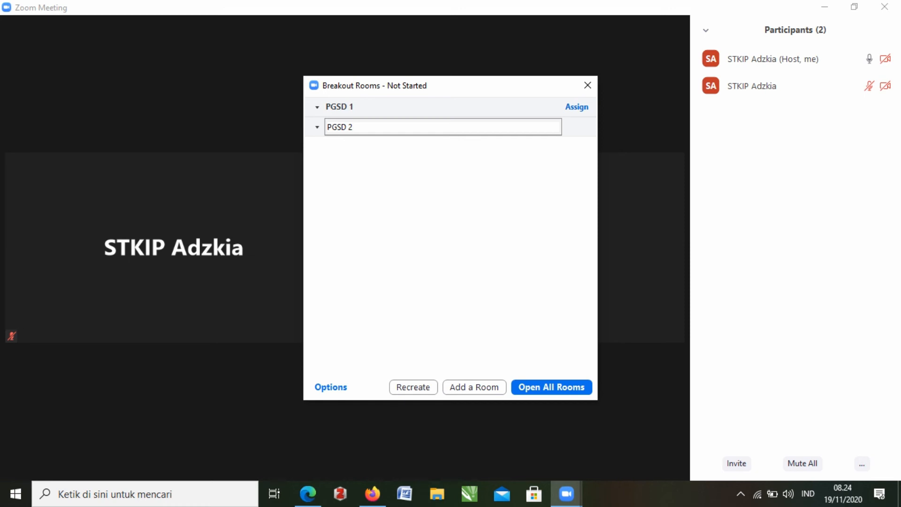
{"action": "key", "text": "Return"}
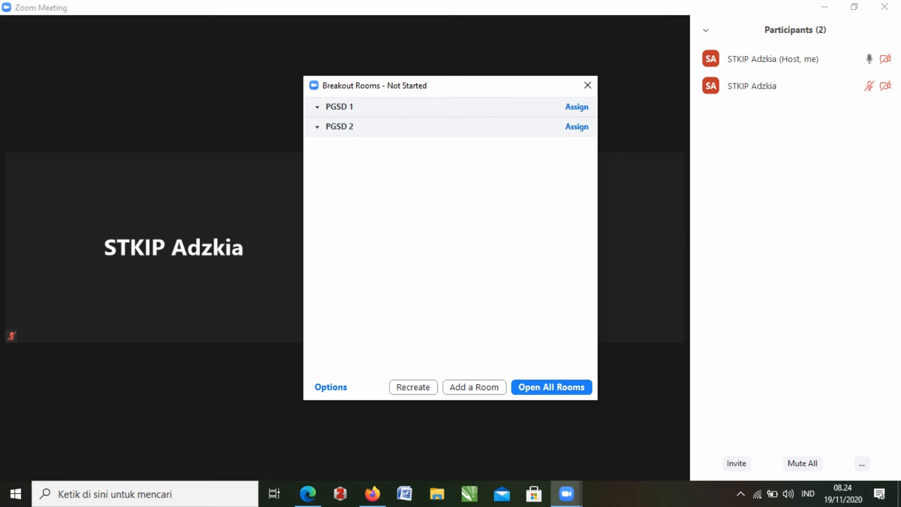
{"action": "left_click", "coordinate": [552, 387]}
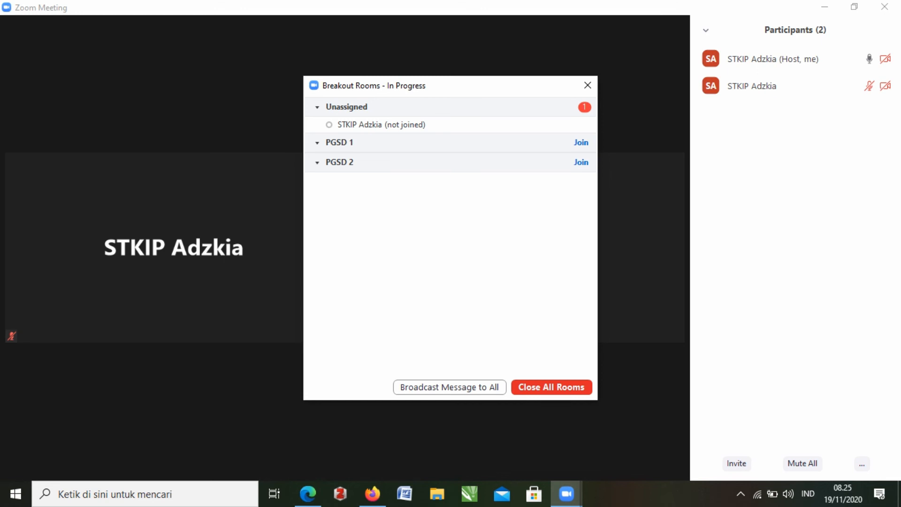
- Assign the unassigned attendee to PGSD 2, then close all breakout rooms
{"action": "mouse_move", "coordinate": [422, 125]}
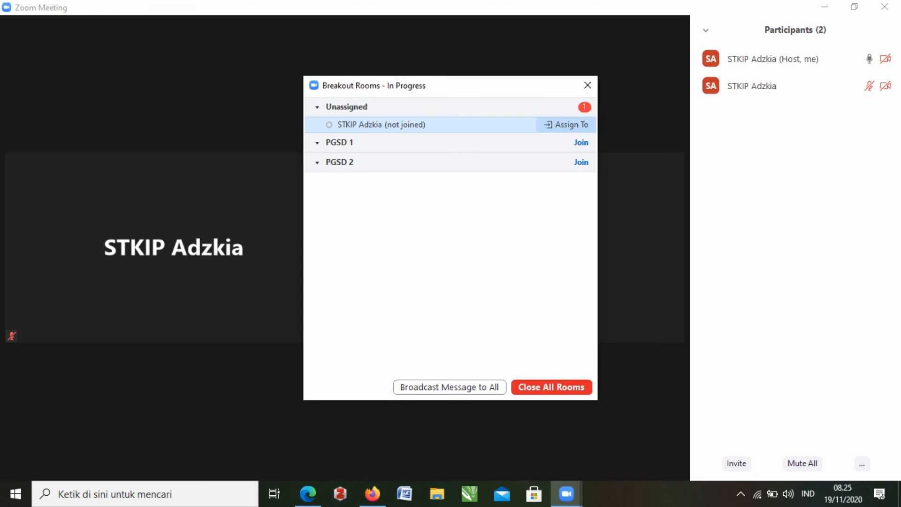
{"action": "left_click", "coordinate": [566, 124]}
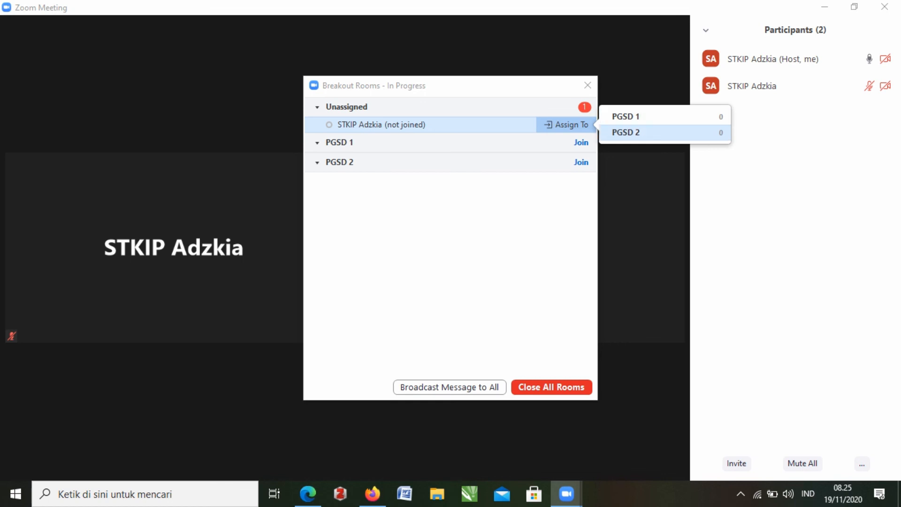
{"action": "left_click", "coordinate": [627, 133]}
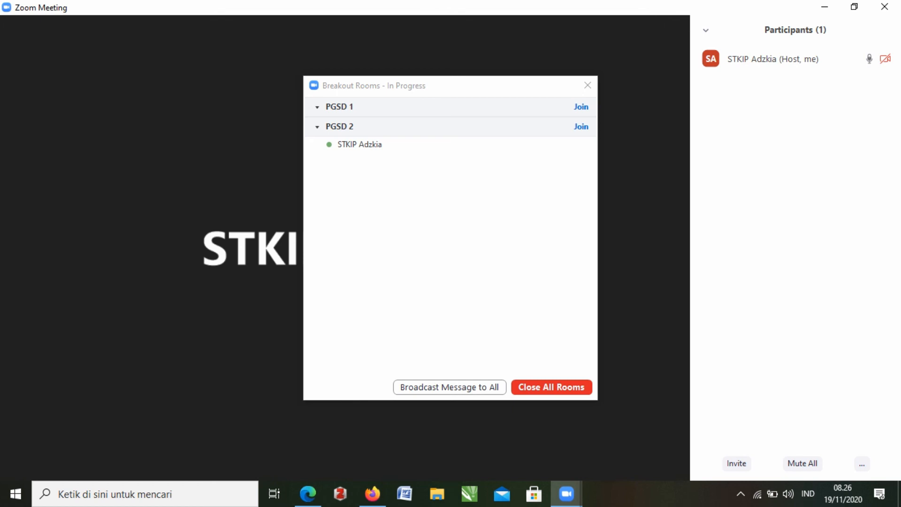
{"action": "left_click", "coordinate": [552, 387]}
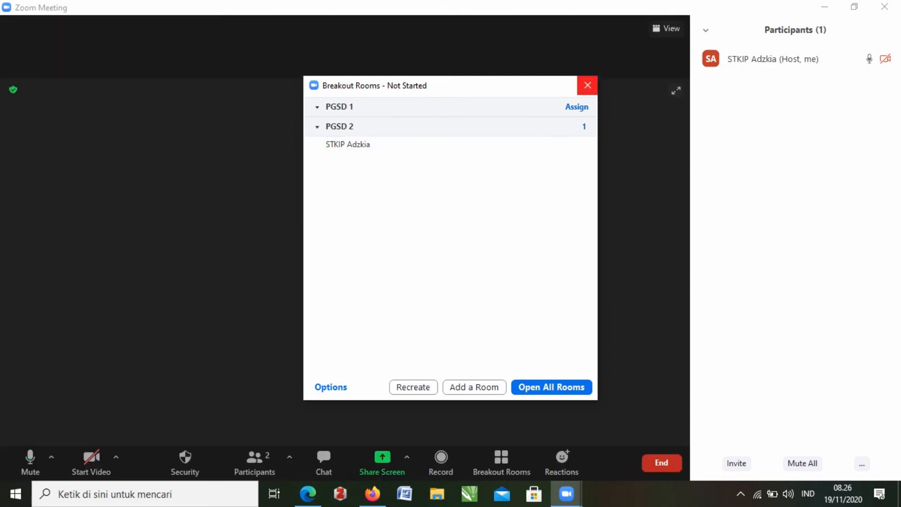
- Close the Breakout Rooms window
{"action": "left_click", "coordinate": [587, 85]}
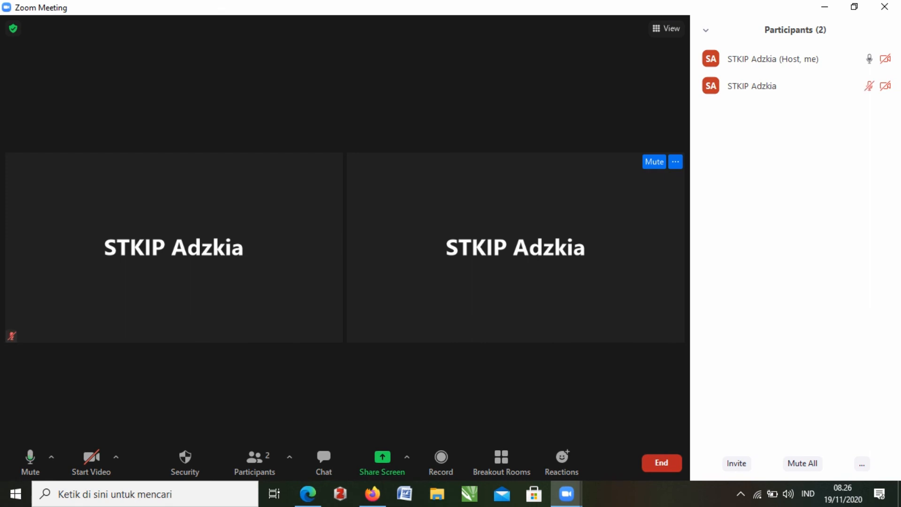